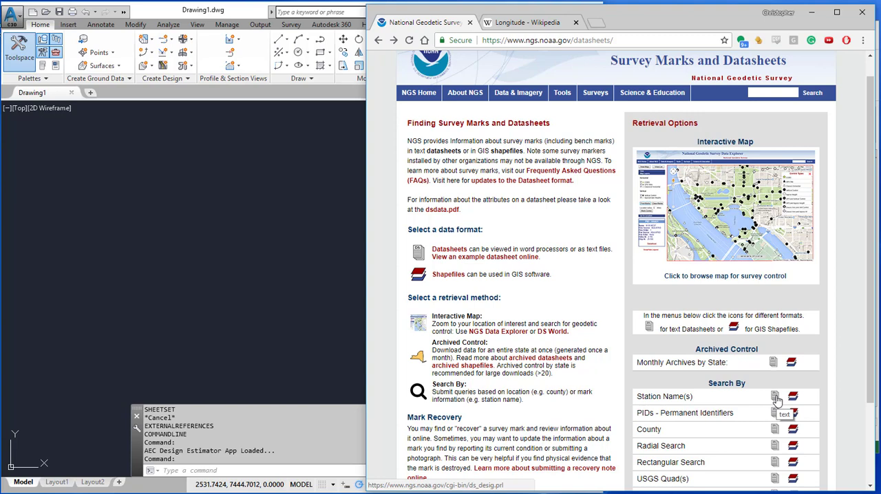
Search the NGS text datasheets by station name for KAHELO in Hawaii.
left_click(774, 398)
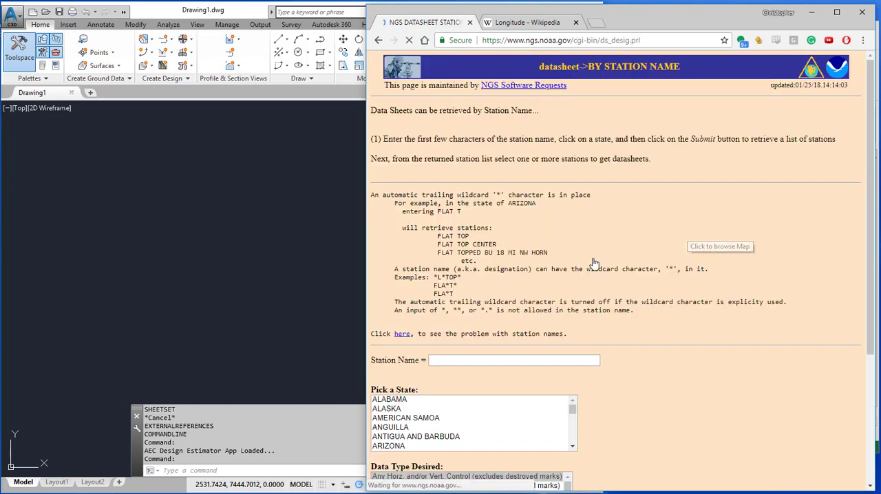
left_click(519, 360)
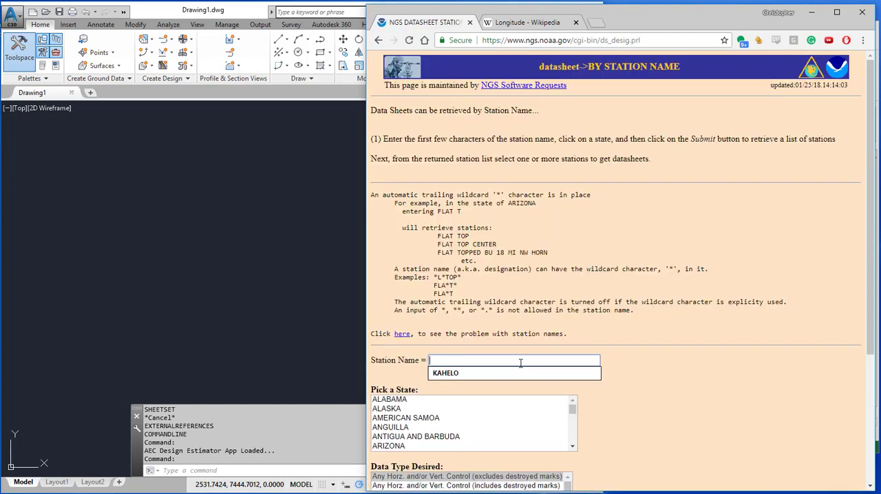
left_click(519, 373)
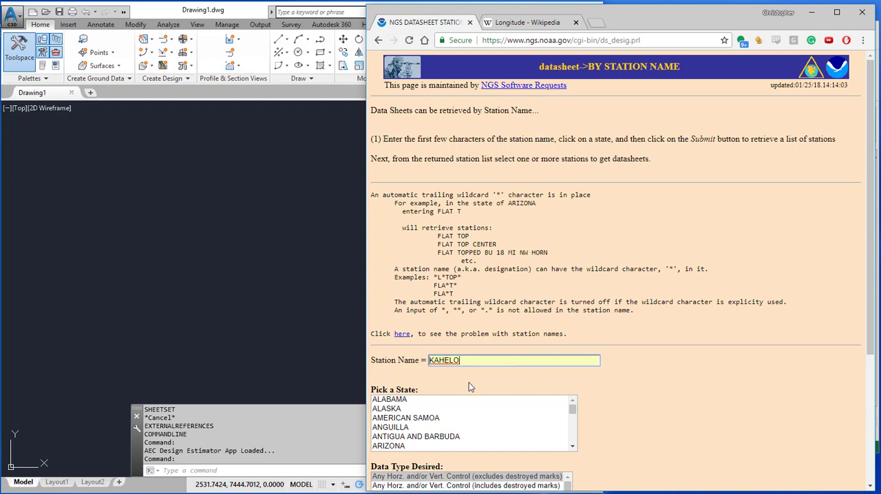
left_click(531, 418)
key("h")
key("h")
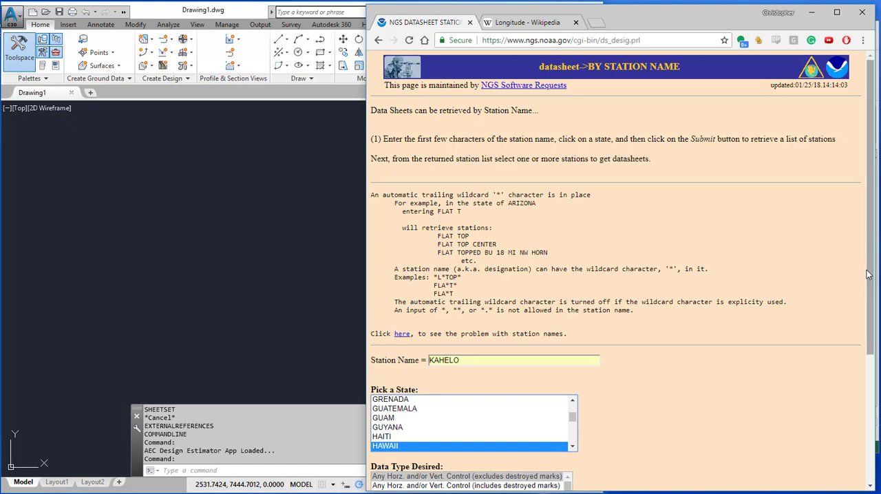
left_click_drag(870, 275, 869, 388)
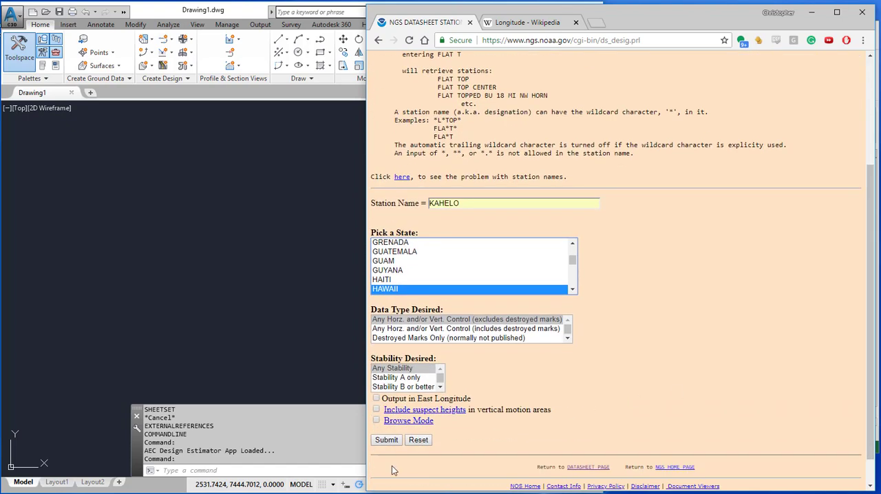
left_click(389, 444)
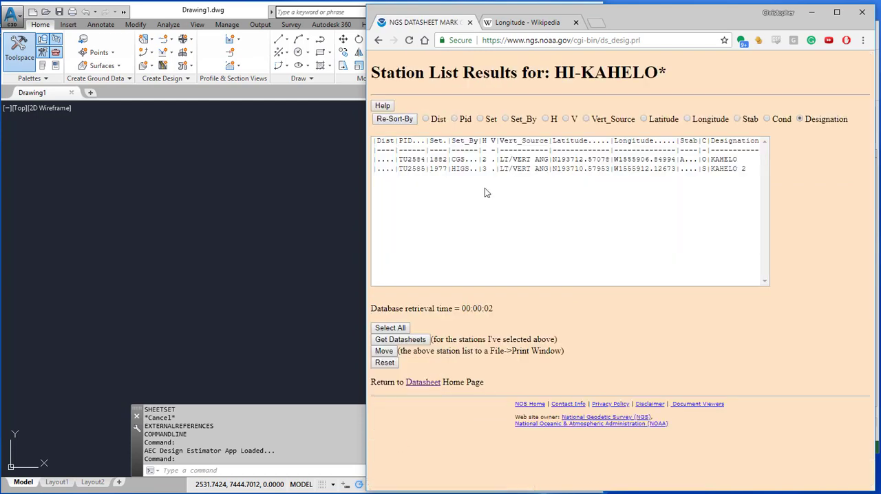
Retrieve the datasheet for station KAHELO and examine its NAD 83 position, datum and state plane zone.
left_click(523, 159)
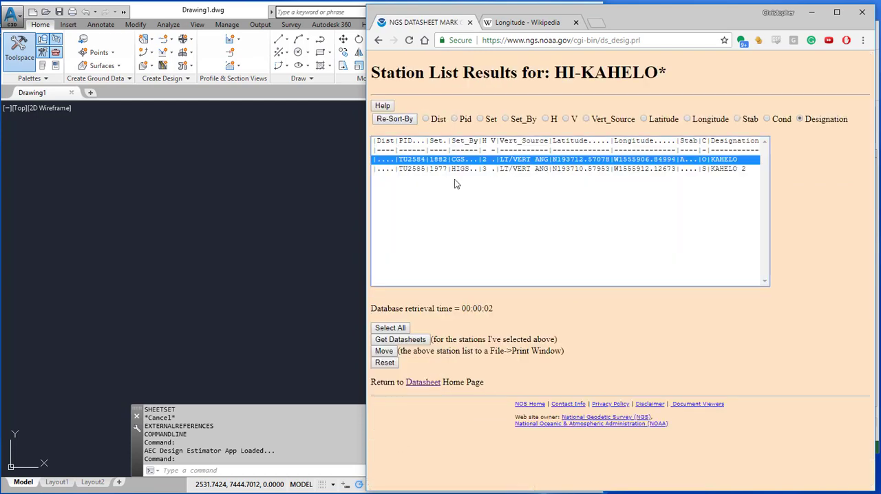
left_click(410, 344)
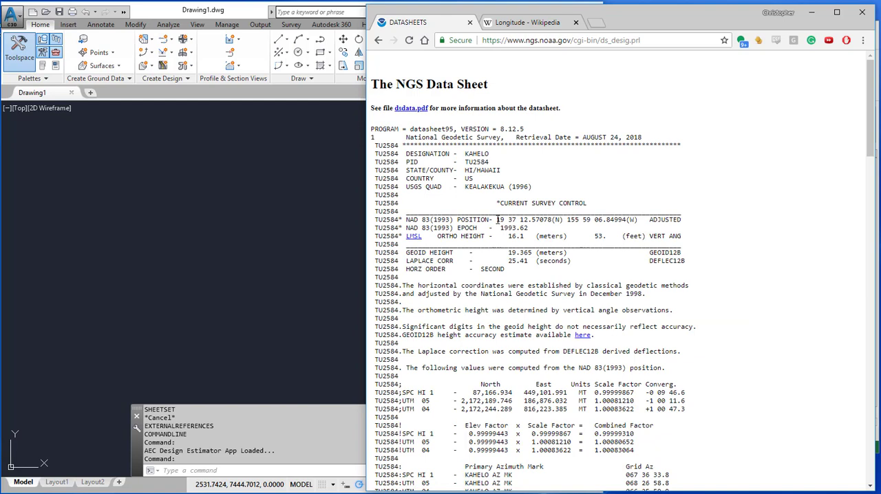
left_click_drag(497, 219, 639, 220)
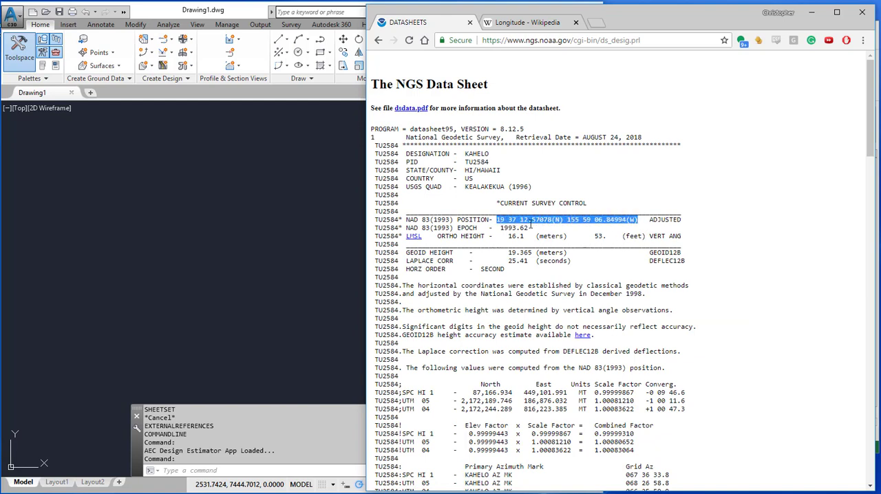
left_click_drag(455, 219, 410, 220)
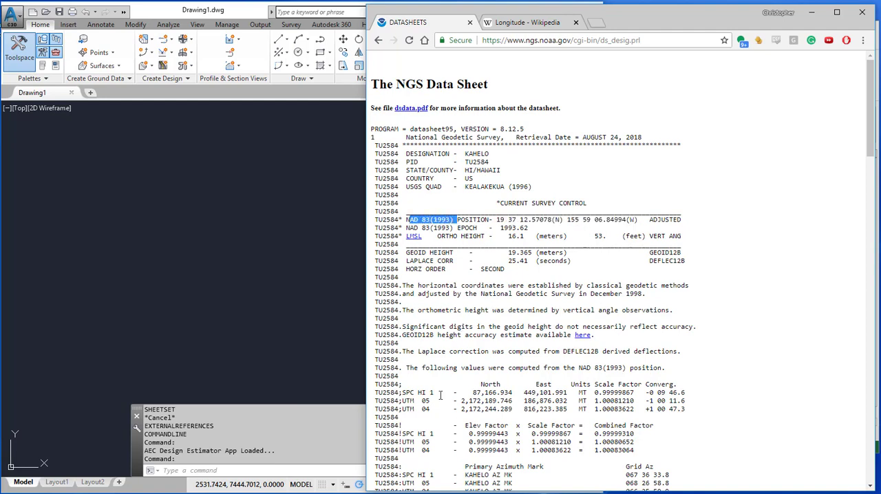
left_click_drag(439, 393, 421, 393)
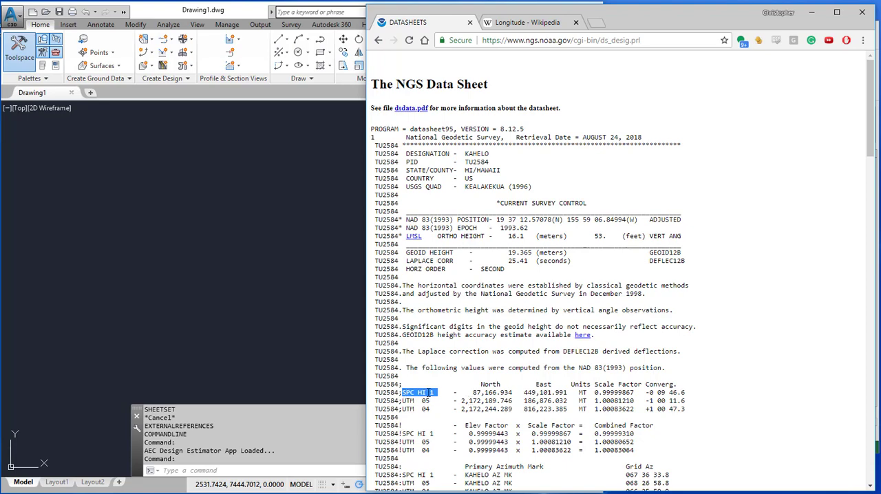
left_click(441, 393)
Switch to AutoCAD Civil 3D and open the Coordinate System Library with the MAPCSLIBRARY command.
left_click(256, 285)
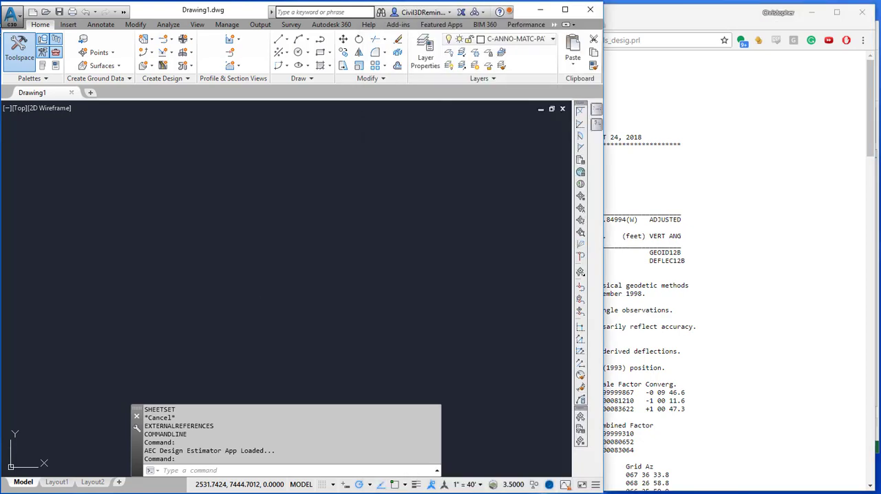
left_click(421, 251)
left_click(336, 228)
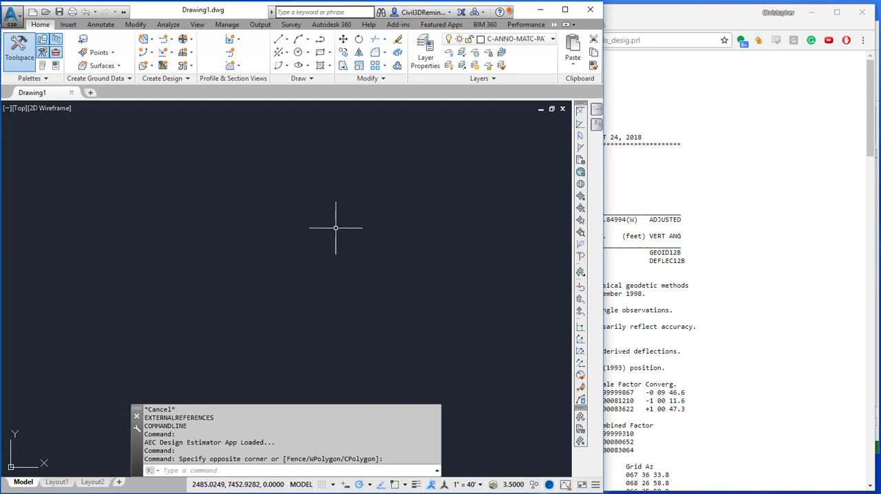
type("mapcsl")
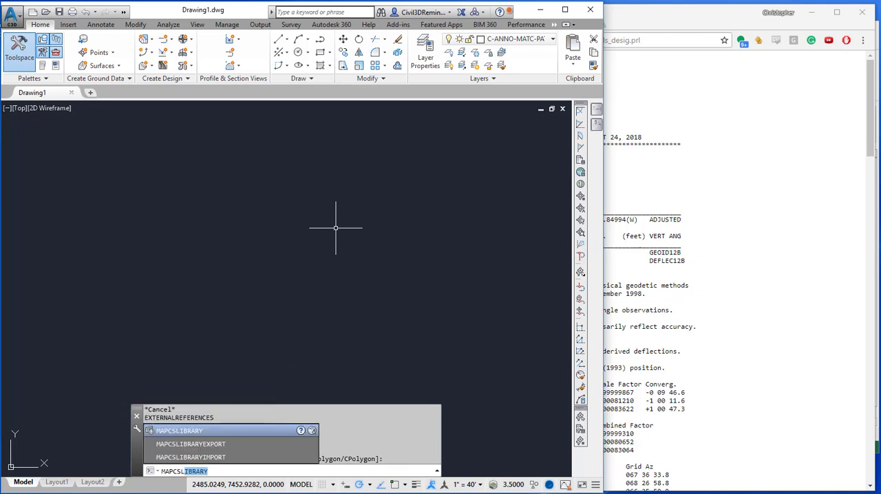
key("Return")
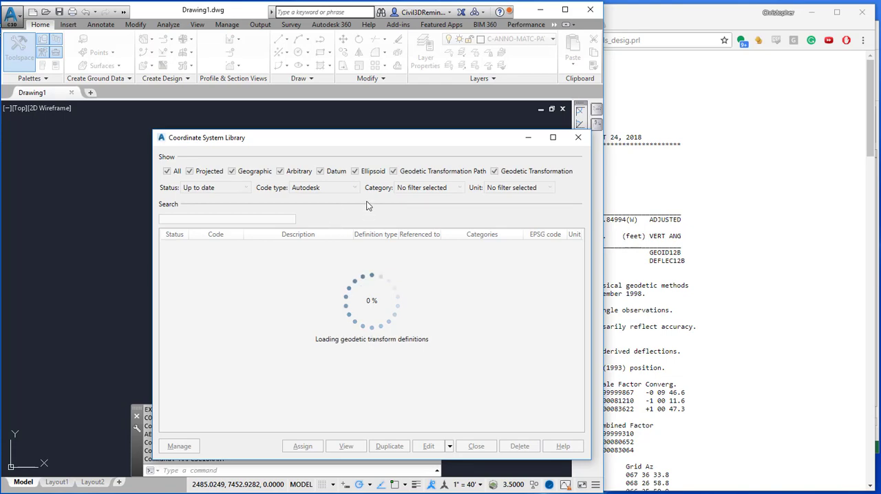
Filter the coordinate system library to the category USA, Hawaii.
left_click(441, 193)
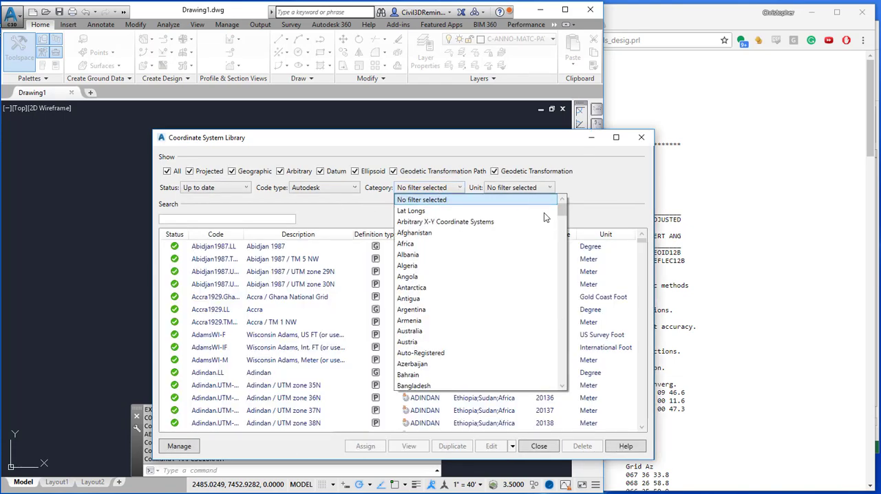
left_click_drag(561, 209, 562, 342)
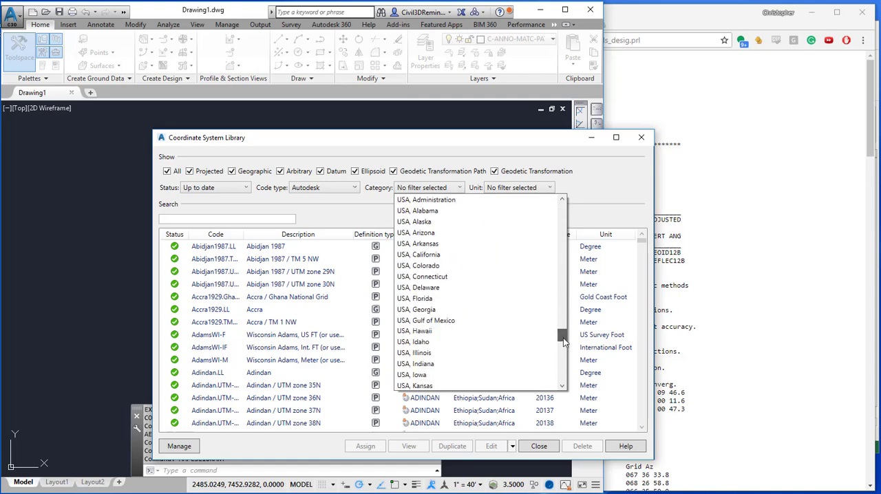
left_click(514, 331)
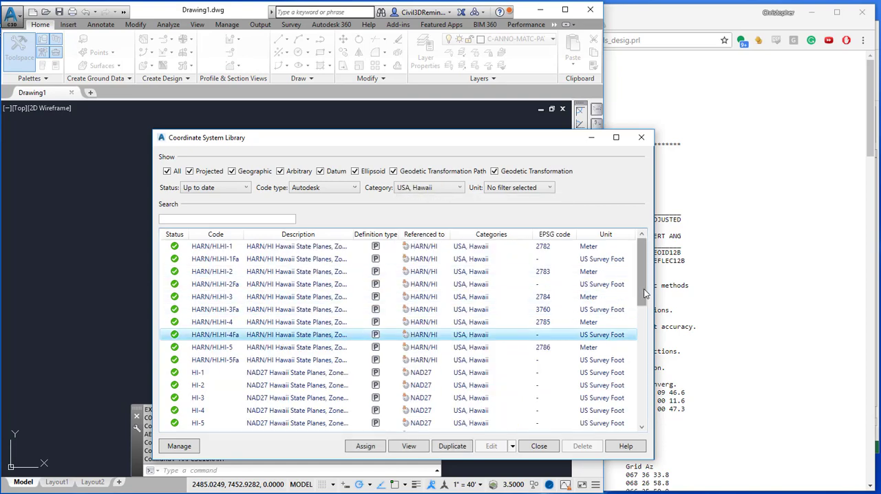
Widen the description column to show full names and duplicate the HI83-1F coordinate system (NAD83 Hawaii State Planes, Zone 1, US Foot).
left_click_drag(645, 294, 645, 337)
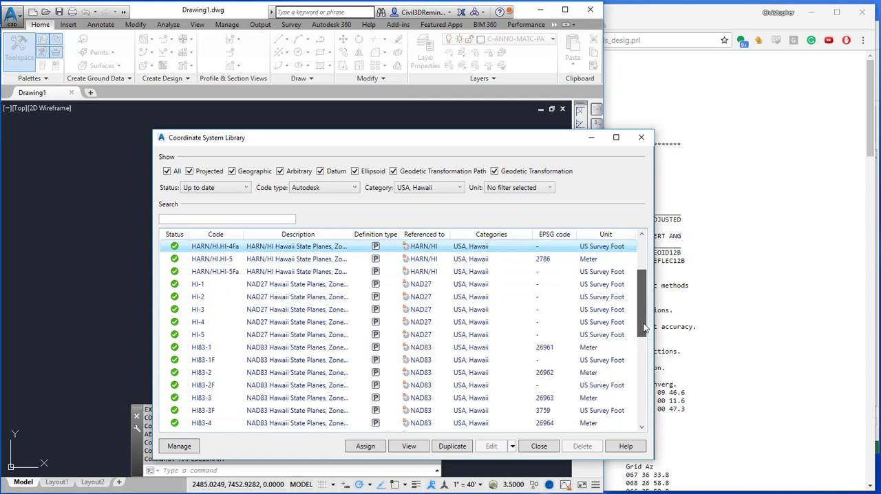
double_click(354, 234)
left_click(303, 335)
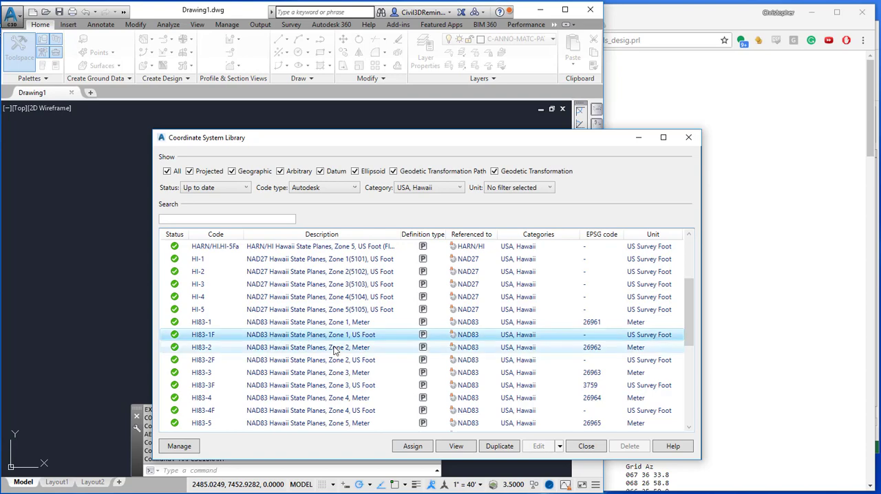
left_click(500, 446)
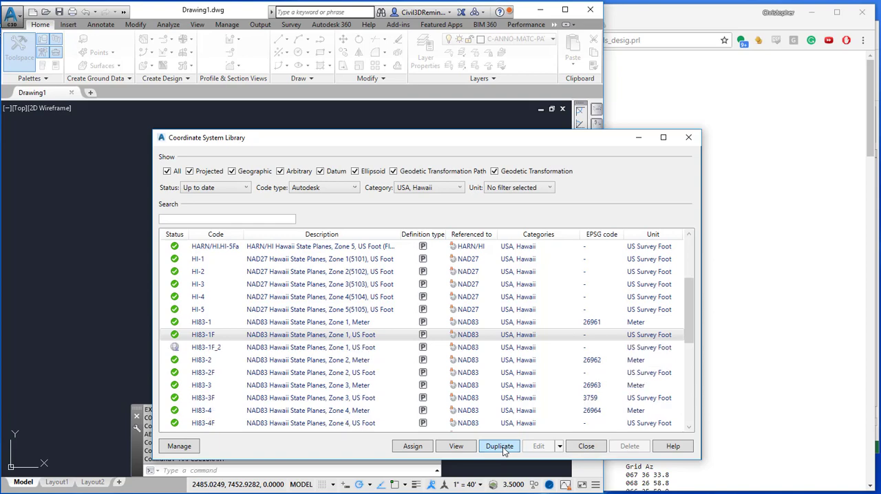
Edit the duplicate HI83-1F_2 and change its code to HI83-1F_KAHELO, copying the monument name from the CustomCoordinateNotes.xlsx workbook in Excel.
left_click(383, 346)
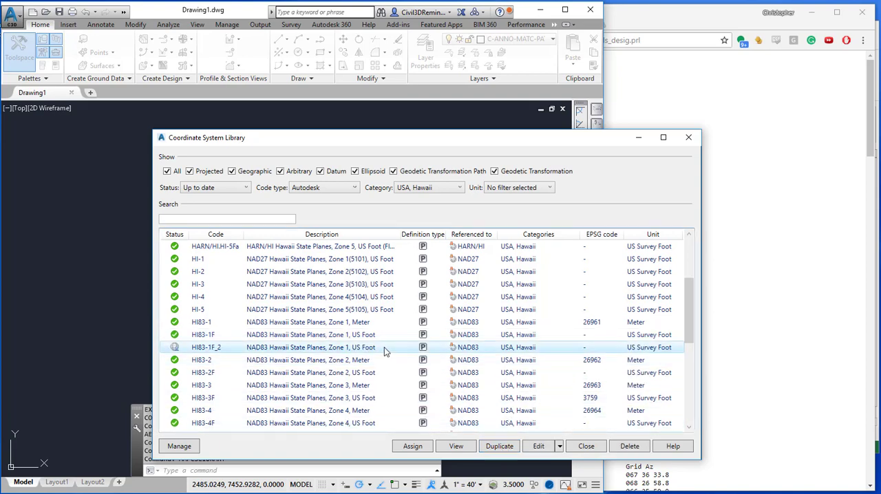
left_click(539, 446)
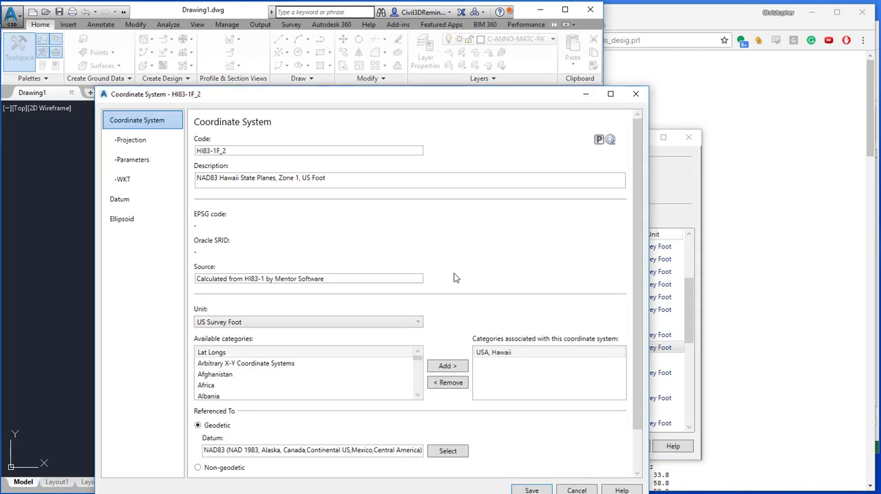
left_click_drag(366, 90, 327, 52)
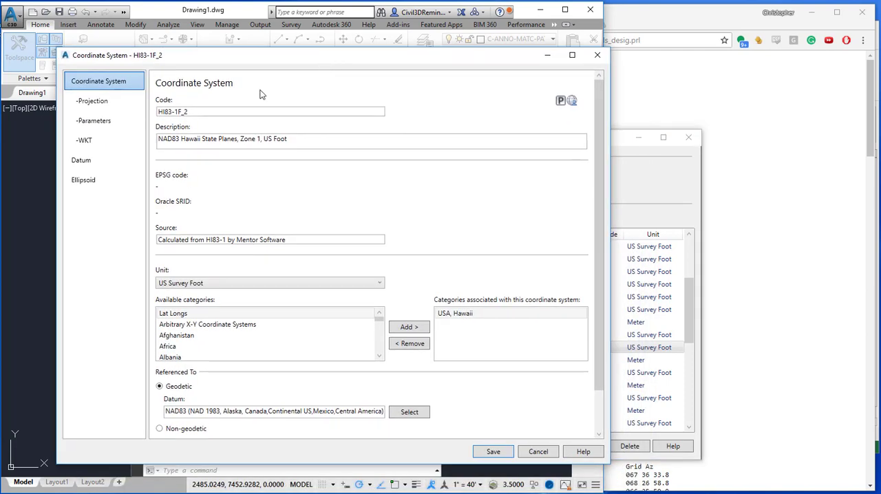
left_click(220, 114)
key("alt+Tab")
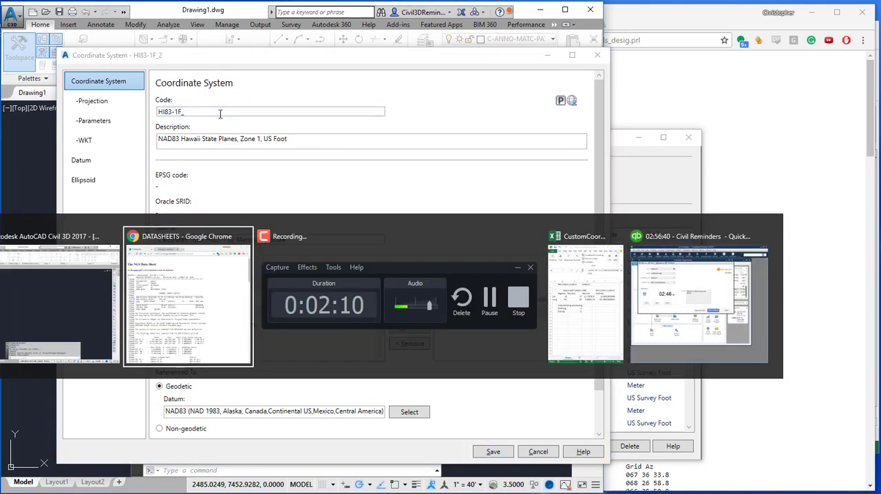
key("alt+Tab")
key("alt+Tab")
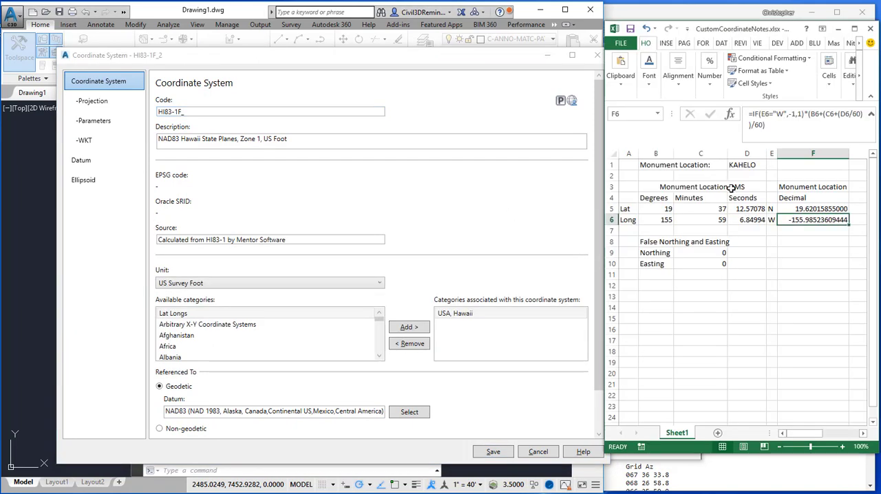
left_click(753, 163)
left_click_drag(791, 115, 720, 116)
key("ctrl+c")
left_click(272, 119)
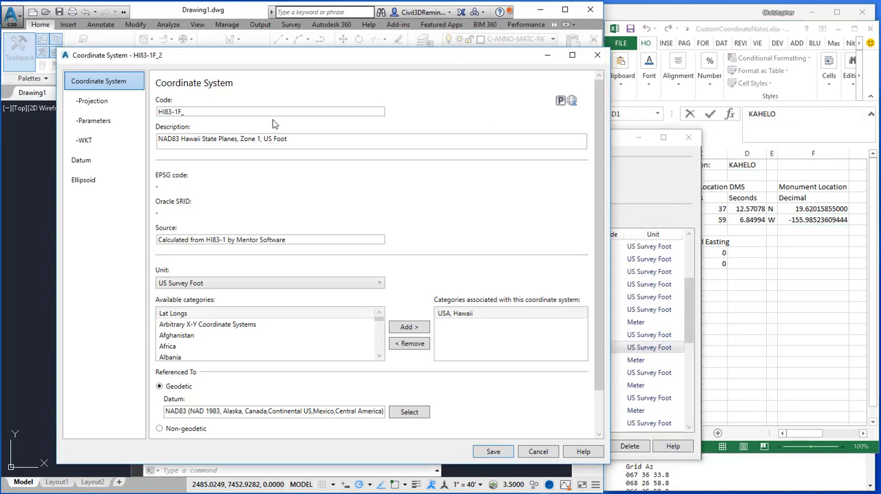
left_click(273, 113)
key("ctrl+v")
Append "based at KAHELO" to the coordinate system's description.
left_click(303, 140)
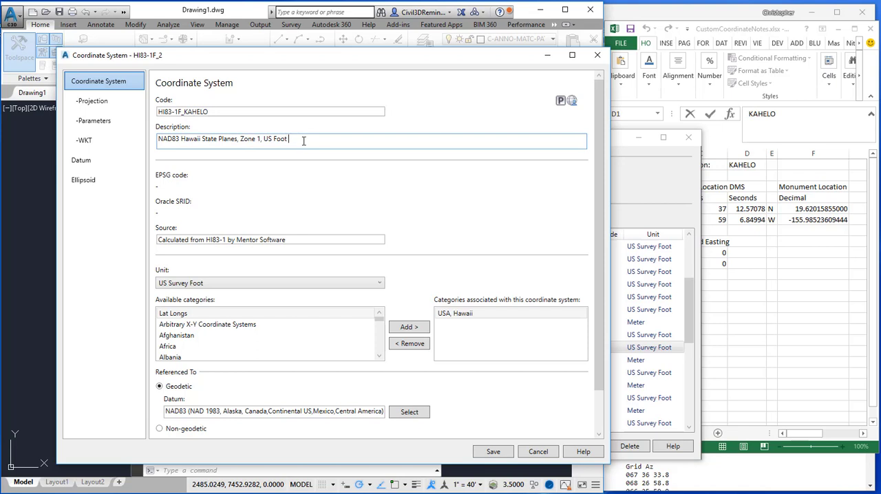
type("based at")
key("ctrl+v")
left_click(210, 110)
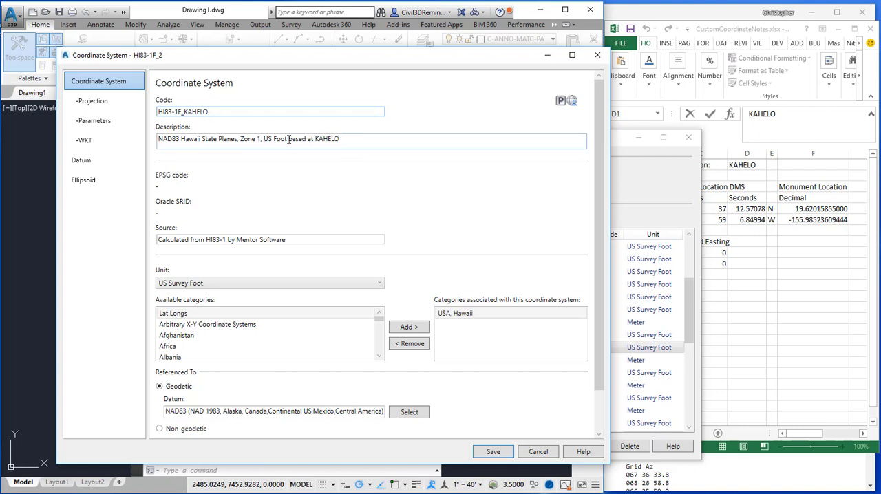
left_click(351, 141)
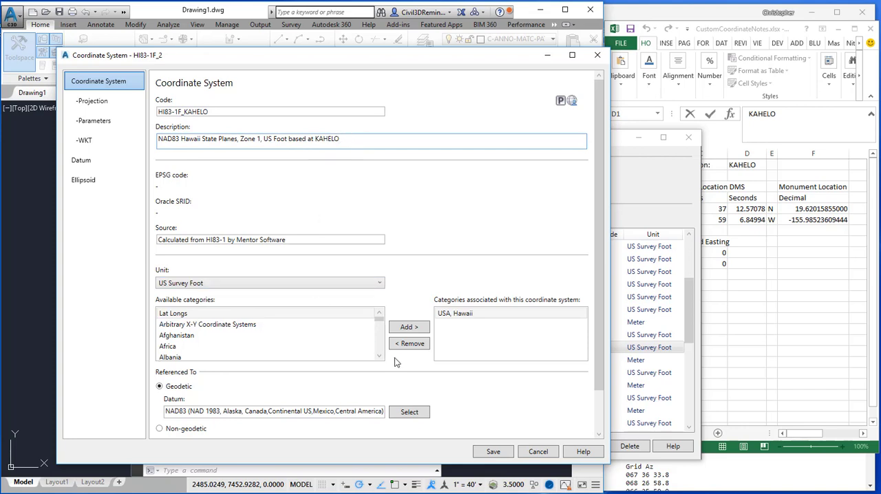
Set the projection's central meridian to the monument's decimal longitude, -155.98523609444.
left_click(116, 101)
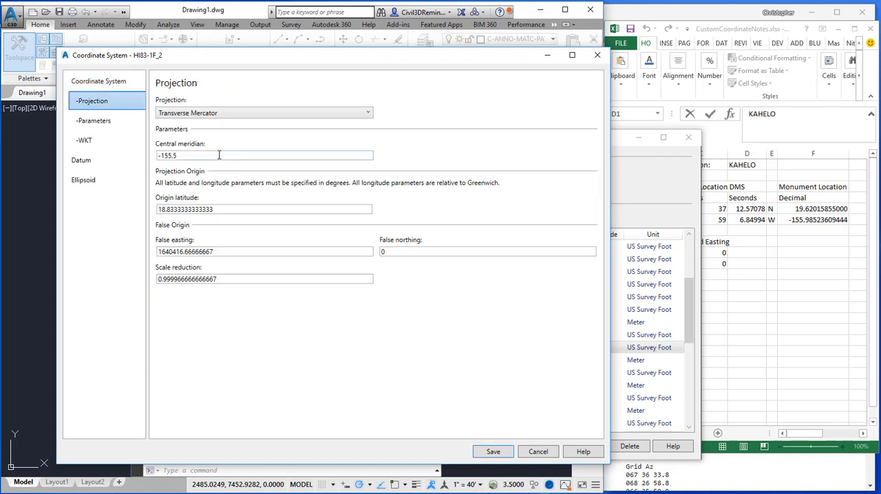
left_click(195, 154)
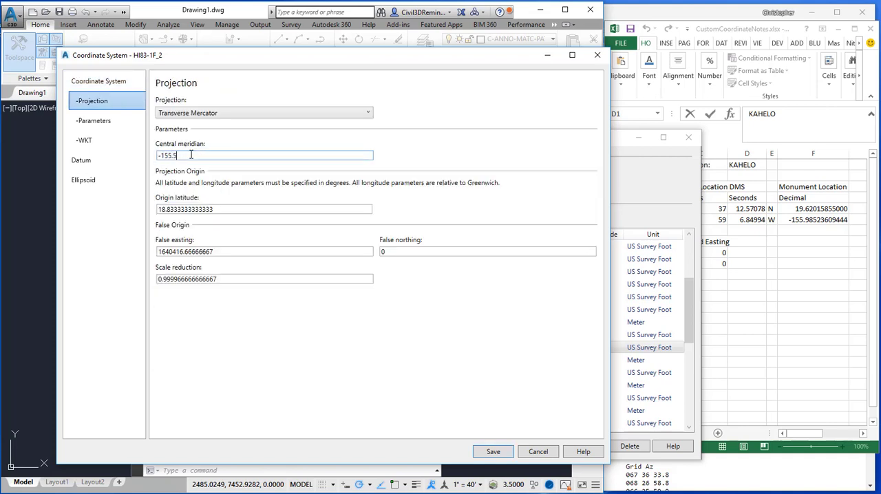
left_click(222, 208)
left_click(209, 159)
left_click_drag(183, 156, 156, 156)
type("-155.98523609444")
Set the projection's origin latitude to the monument's decimal latitude, 19.62015855.
key("Tab")
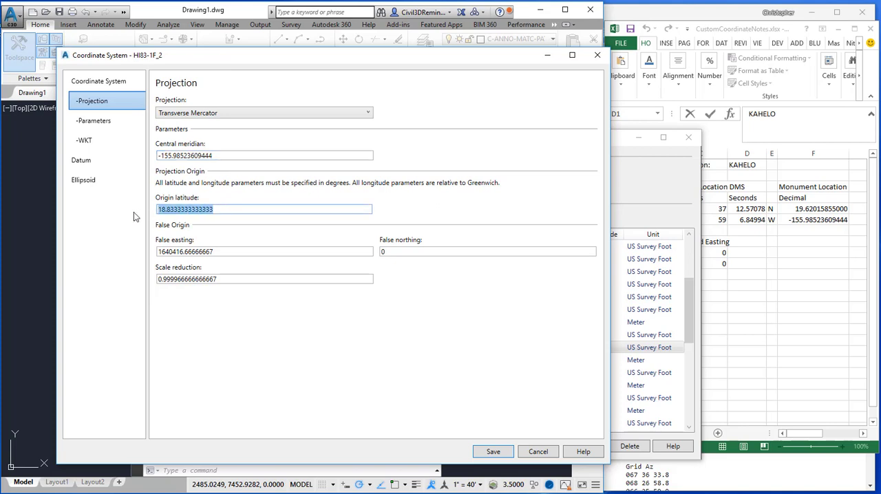
type("19.620")
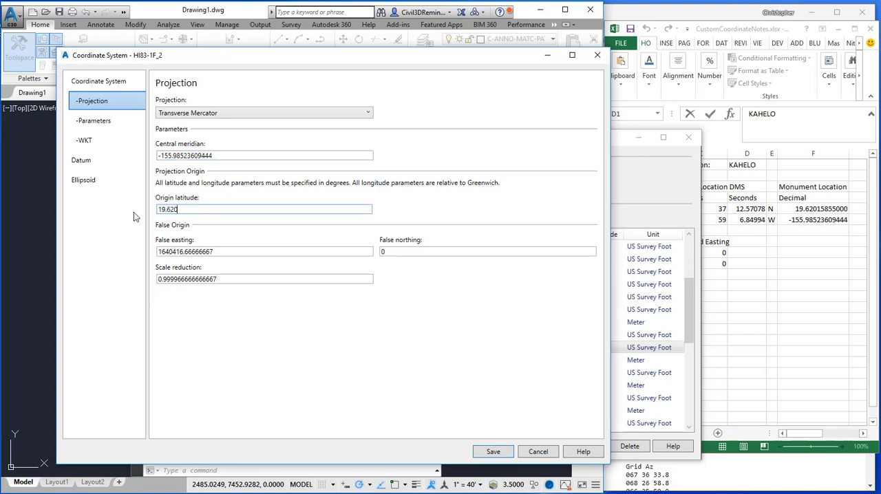
type("15855")
Set the projection's false easting to 0, keeping the false northing at 0.
left_click_drag(220, 250, 102, 252)
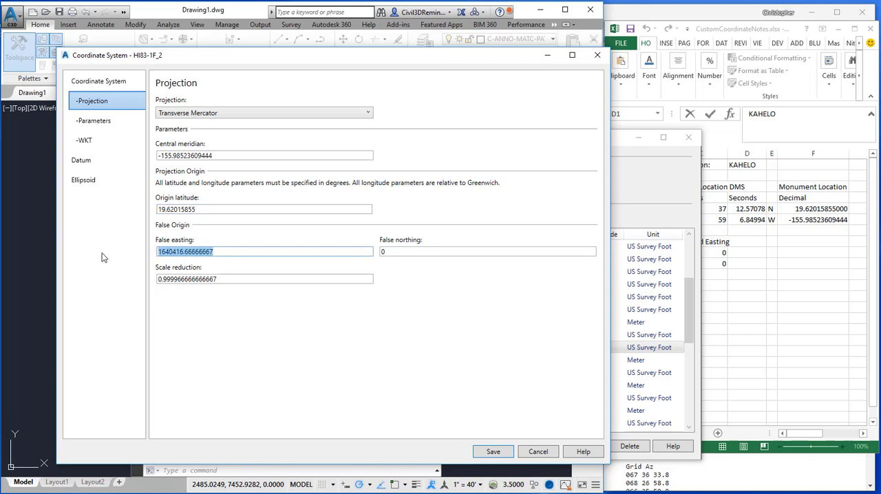
type("0")
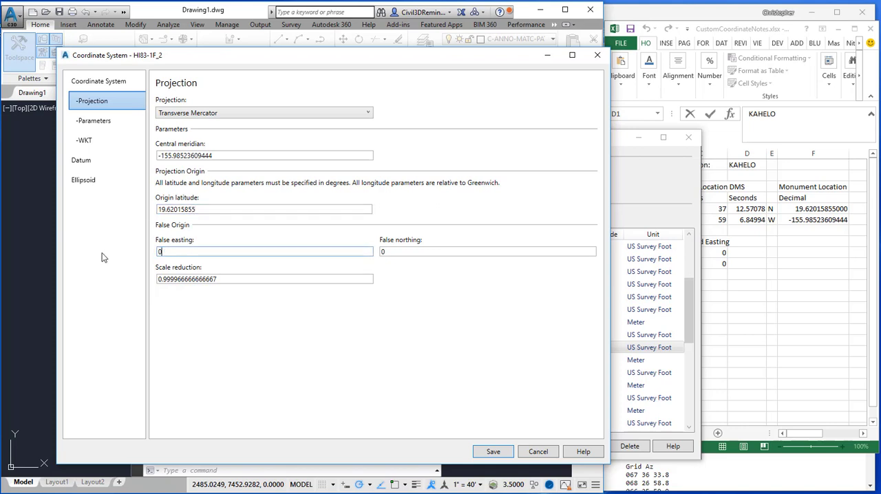
double_click(426, 251)
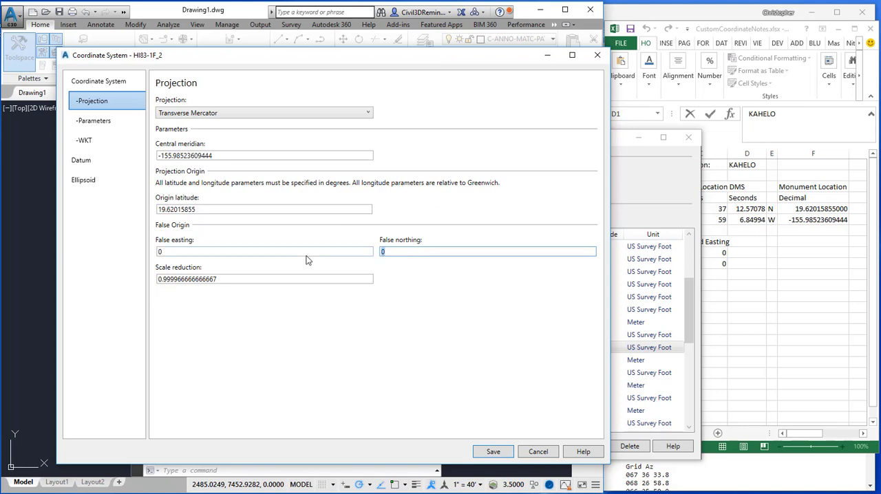
left_click(362, 253)
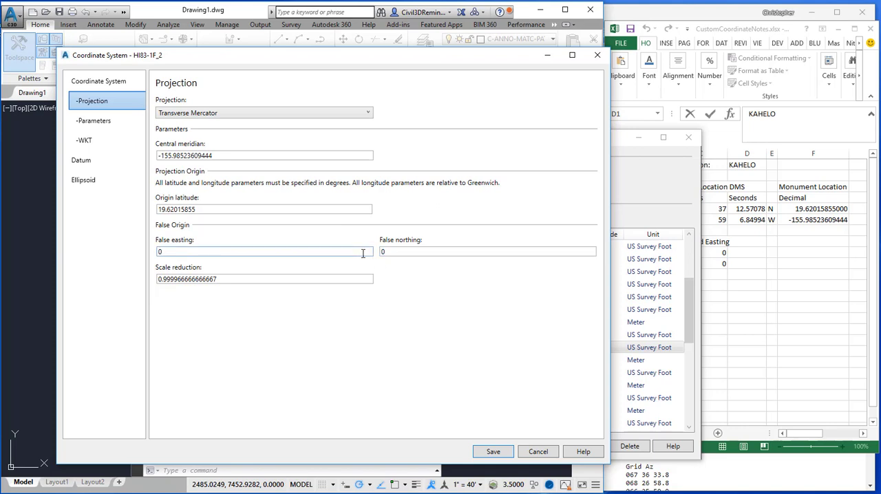
Copy the SPC HI 1 scale factor from the NGS data sheet in Chrome into the scale reduction and extend it to 0.999998666666666.
left_click(304, 278)
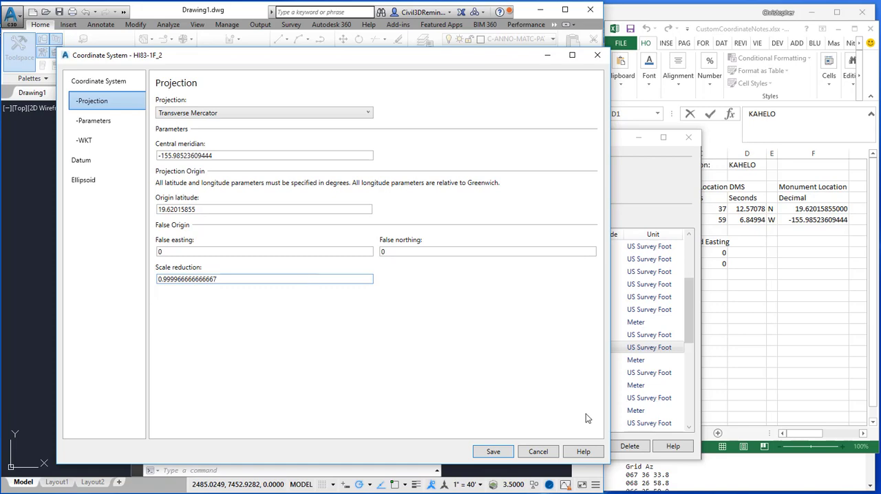
left_click(712, 471)
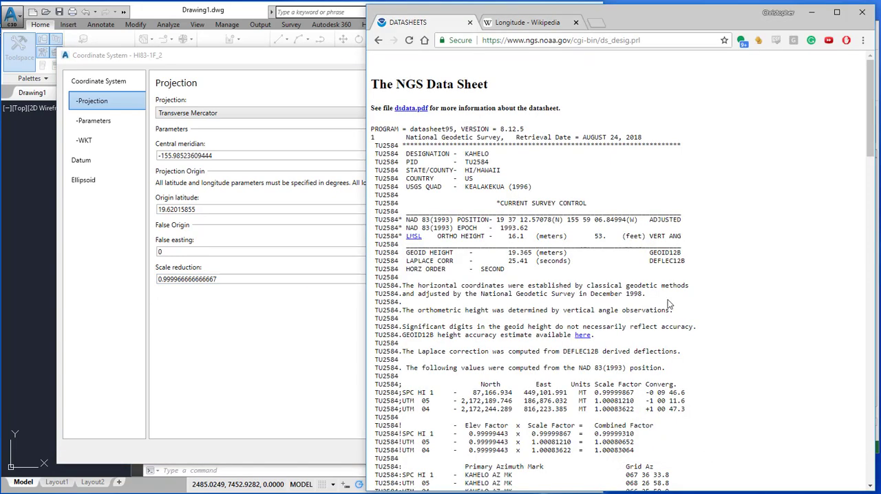
left_click_drag(634, 393, 595, 392)
right_click(612, 392)
left_click(628, 400)
left_click(262, 280)
double_click(262, 280)
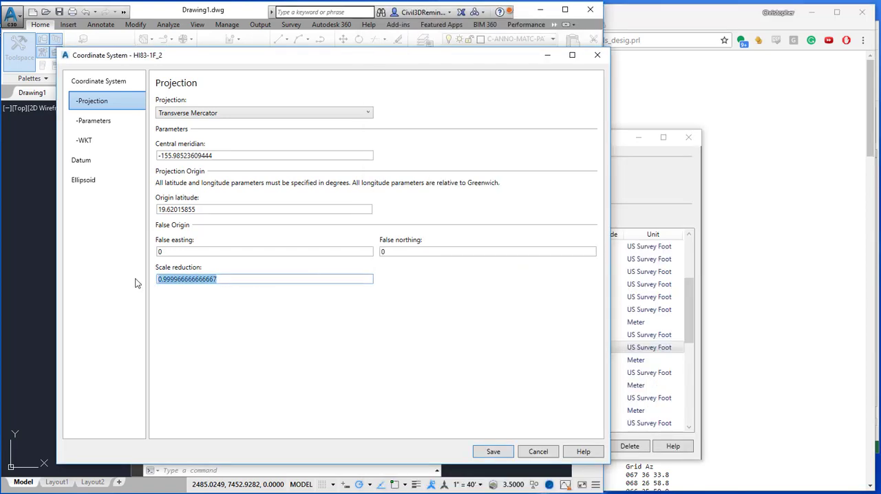
key("ctrl+v")
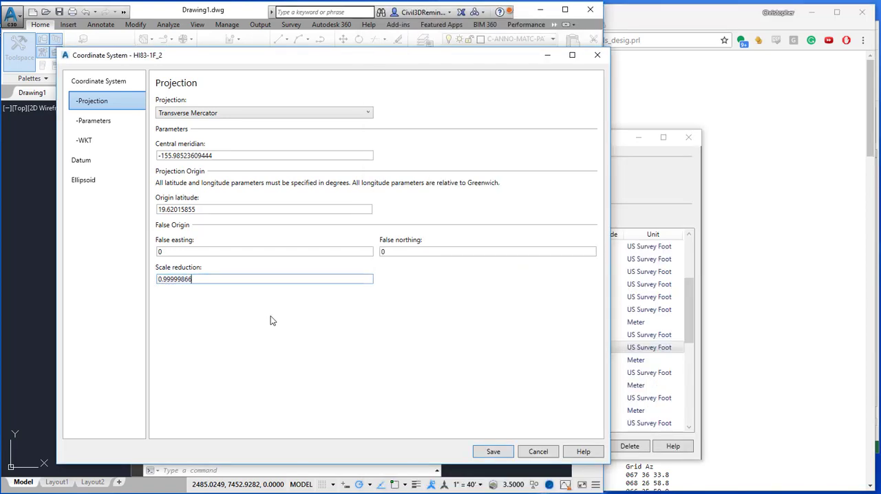
type("6666666")
Save the HI83-1F_KAHELO coordinate system and close both its definition and the Coordinate System Library.
left_click(502, 456)
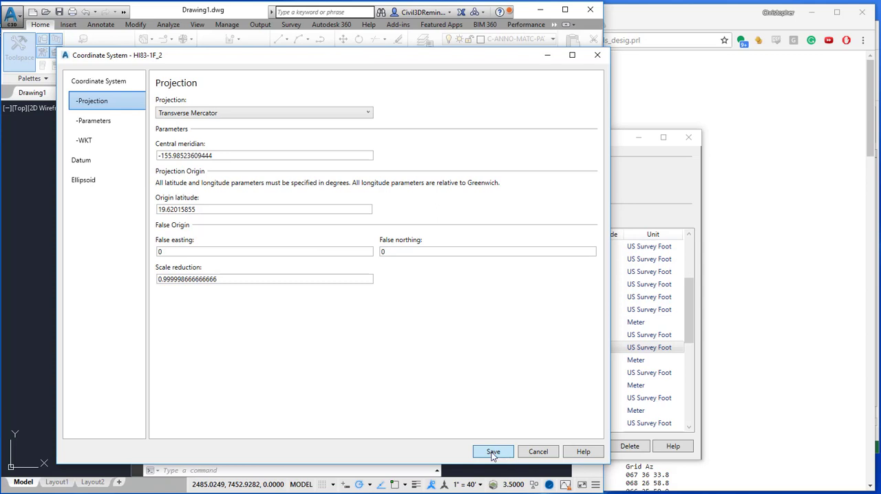
left_click(492, 453)
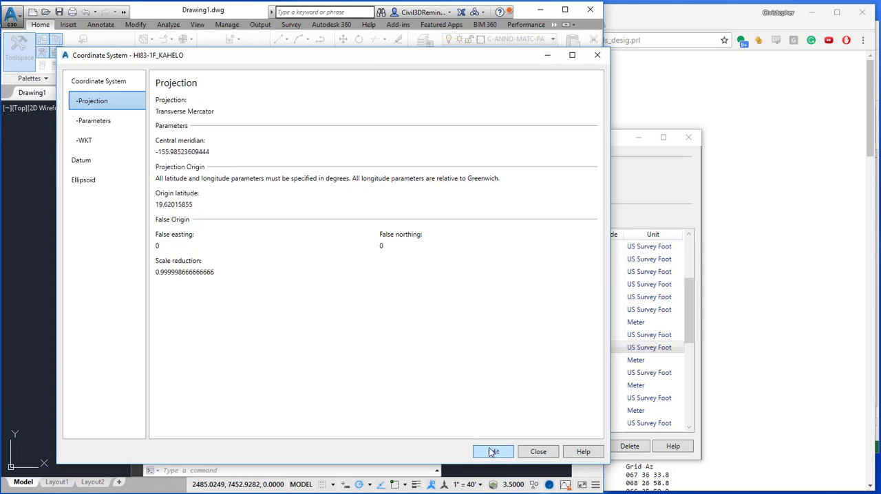
left_click(535, 452)
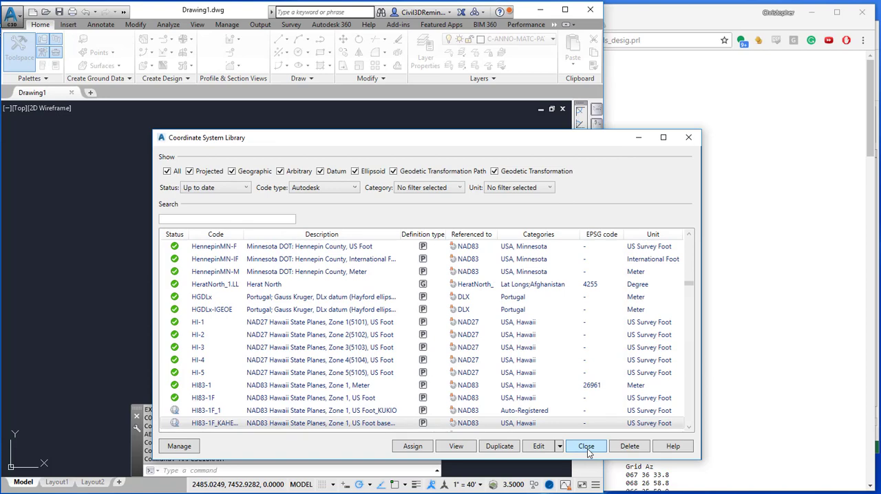
left_click(586, 447)
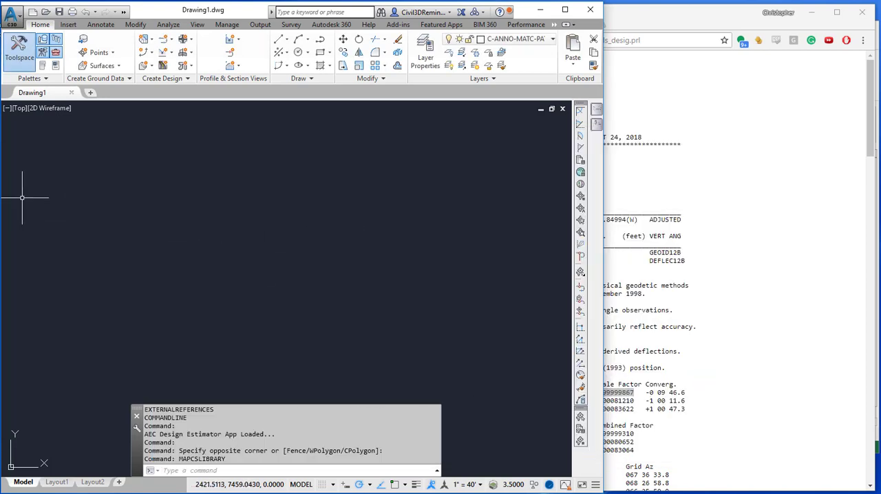
Open the drawing settings of Drawing1 and set the zone category to USA, Hawaii.
mouse_move(2, 196)
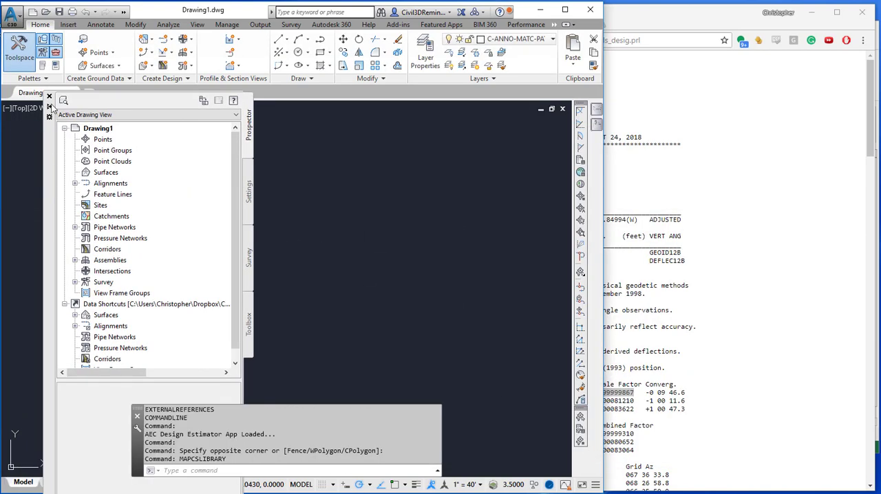
left_click(249, 186)
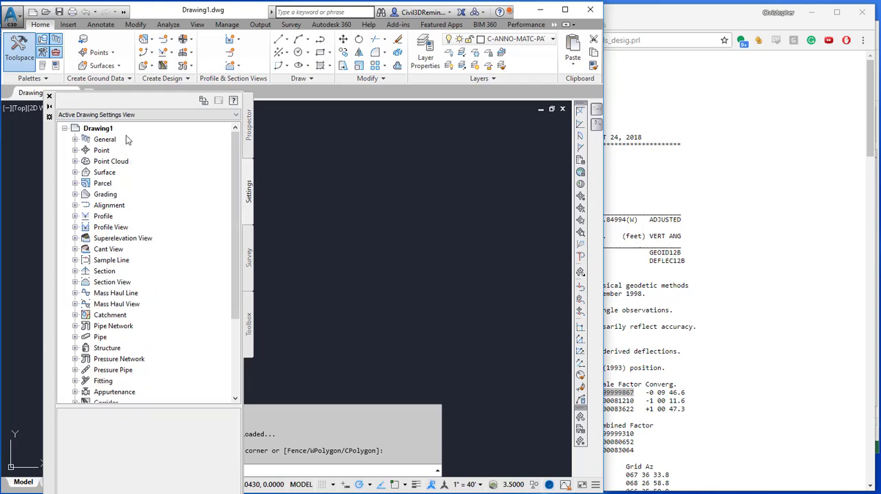
right_click(119, 131)
left_click(124, 140)
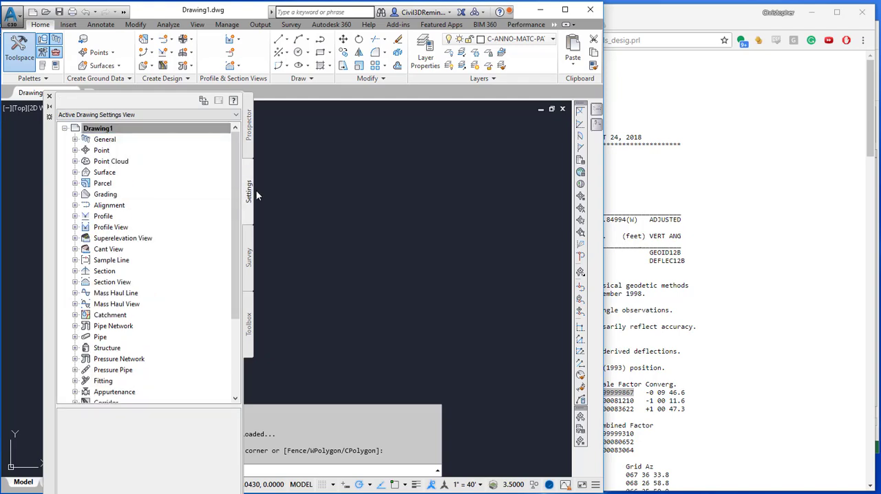
left_click_drag(120, 105, 450, 84)
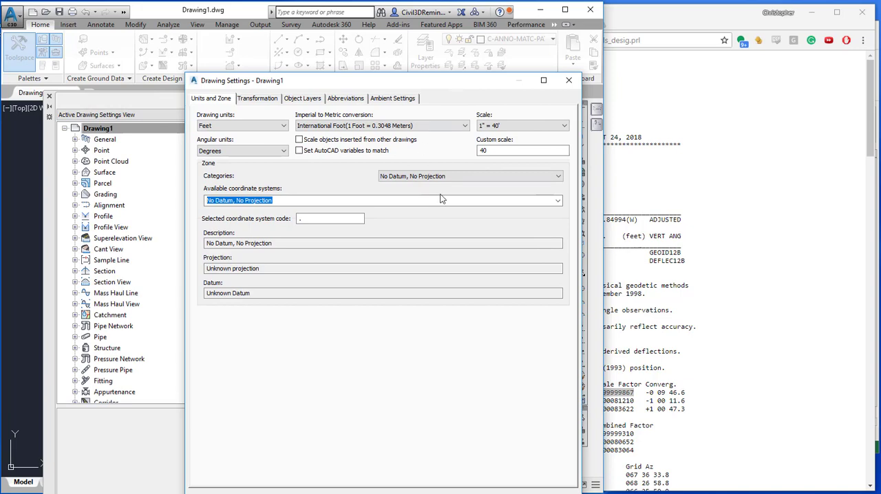
left_click(558, 176)
left_click_drag(558, 193, 554, 322)
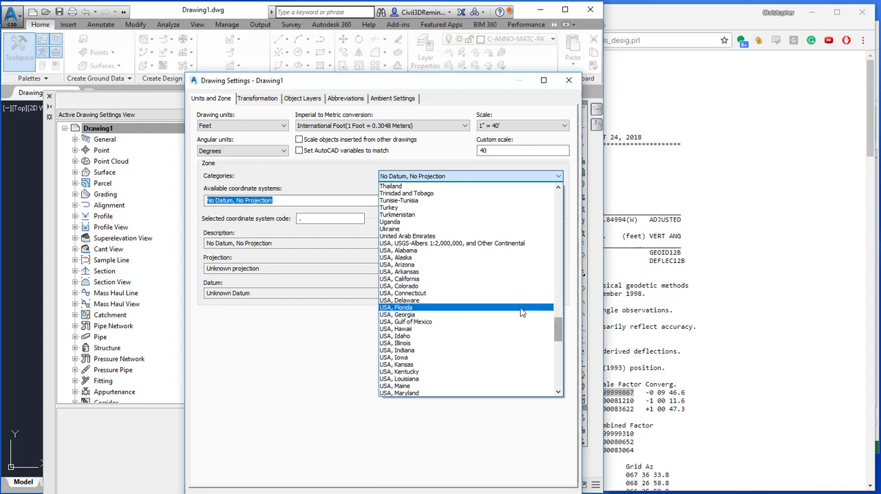
left_click(509, 329)
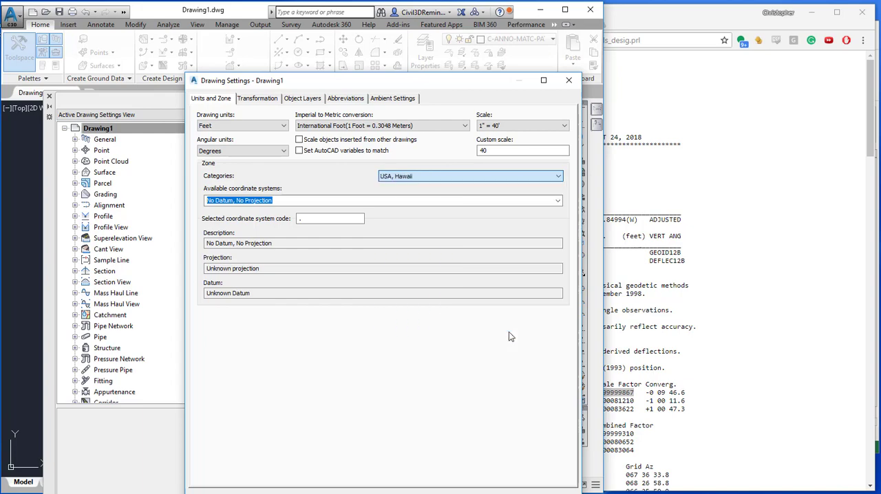
Assign the coordinate system "NAD83 Hawaii State Planes, Zone 1, US Foot based at KAHELO" to the drawing and accept the settings.
left_click(556, 200)
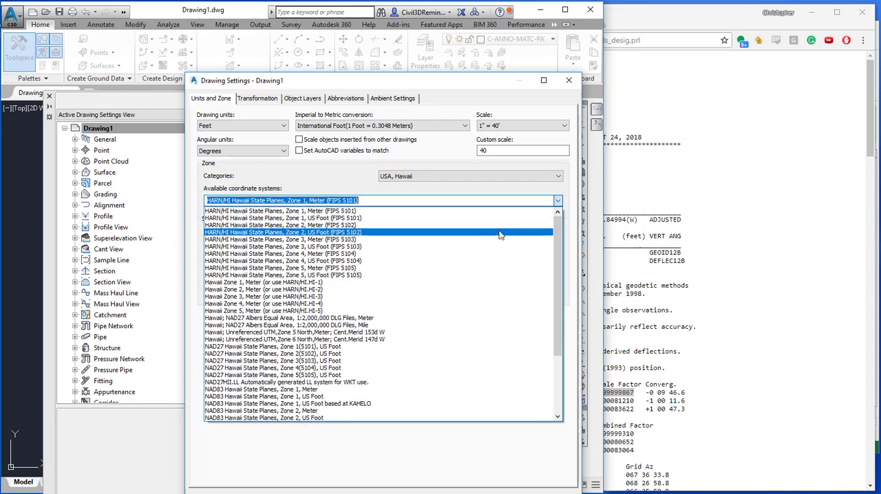
left_click(522, 407)
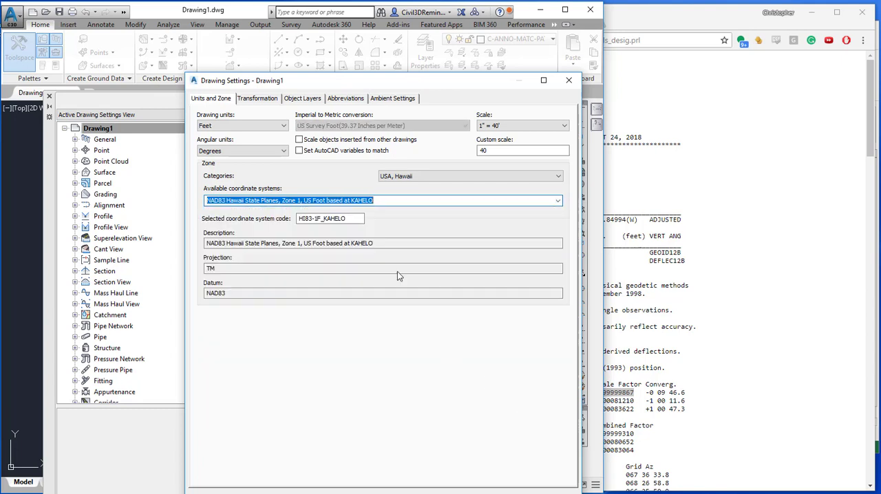
double_click(356, 218)
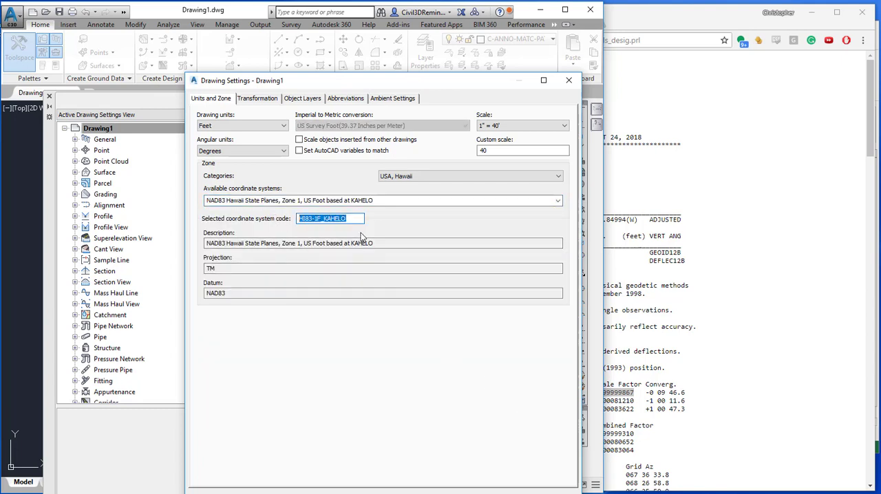
left_click(401, 493)
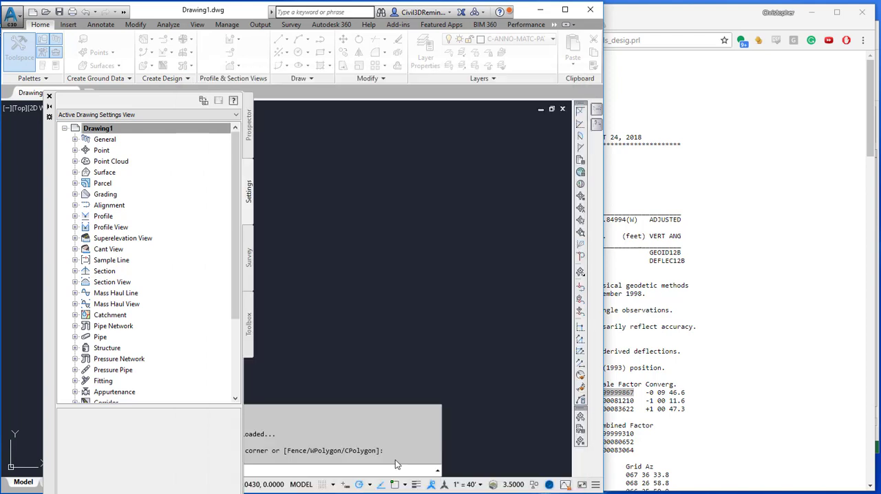